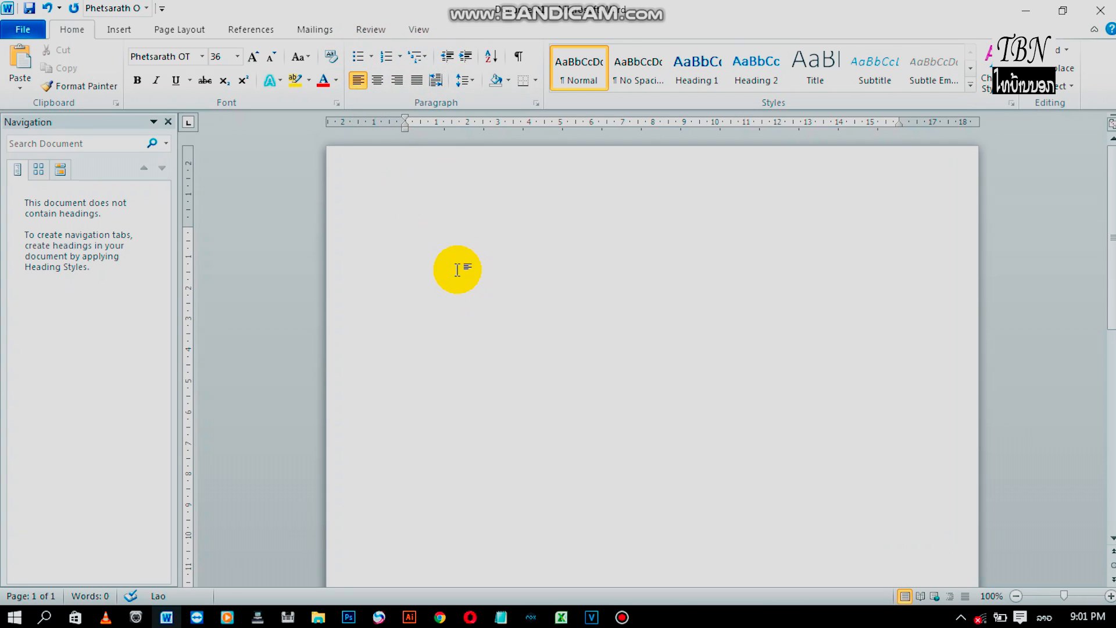
- Enter the text "ເລກລຳດັບ ແລະ ເຄື່ອງໝາຍ" on the first line of the blank document
text(ໂລກລຳດັຍ)
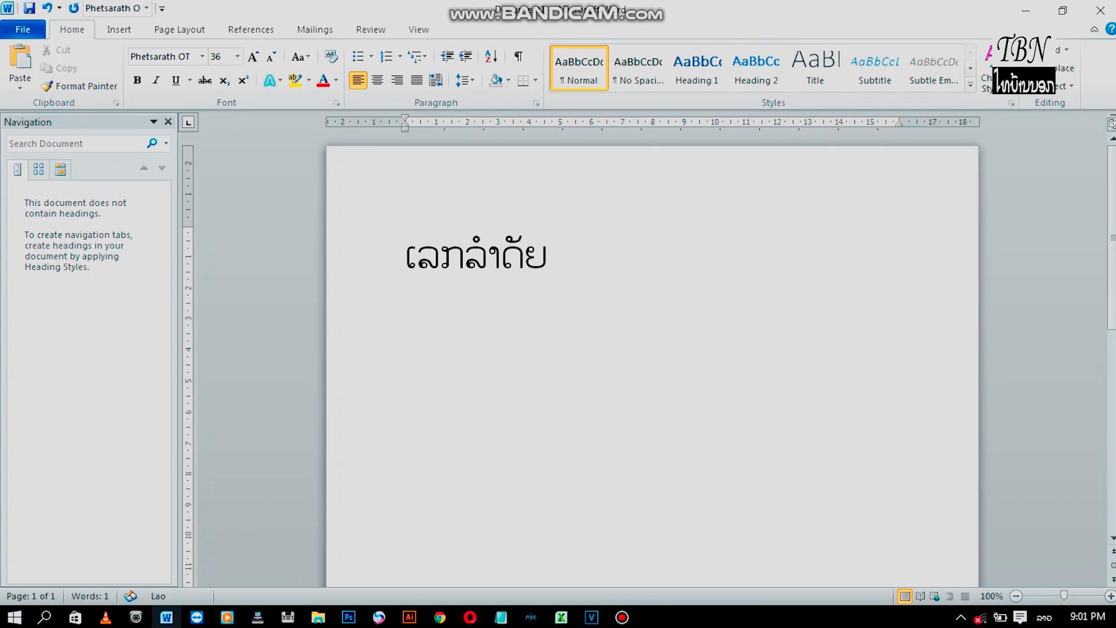
key(BackSpace)
text(ບ ແລະ)
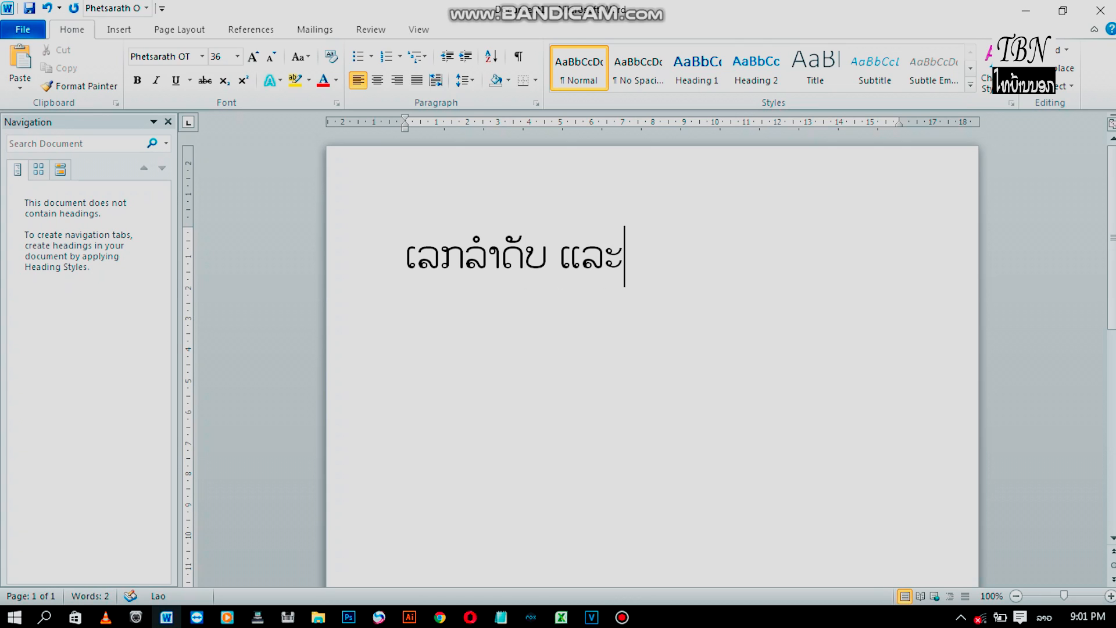
text( ເຄ)
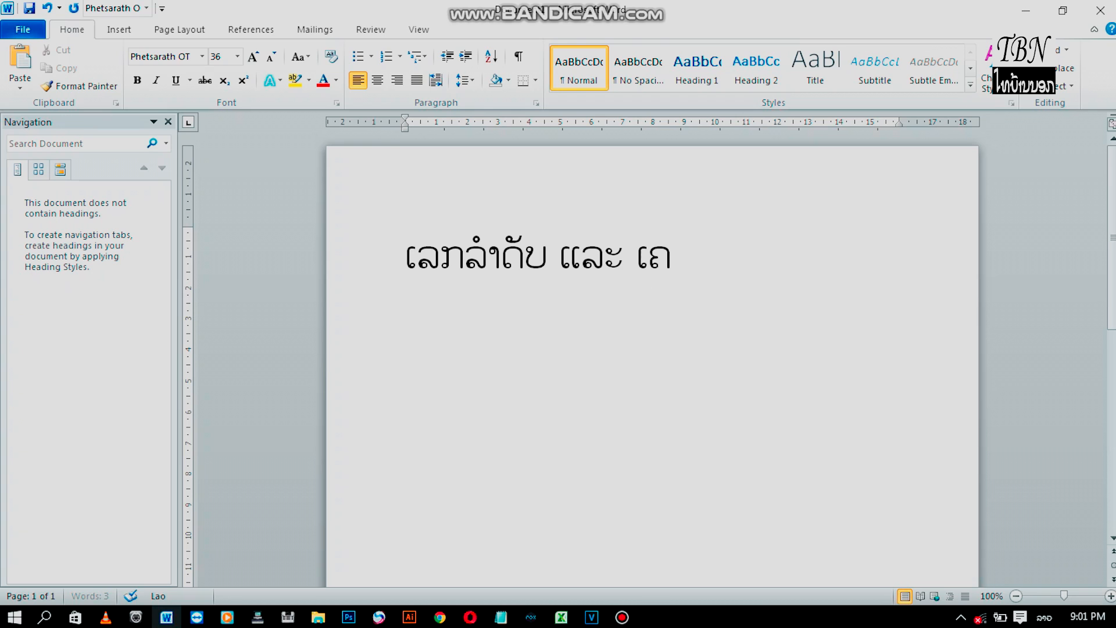
text(ື່ອງໝາຍ)
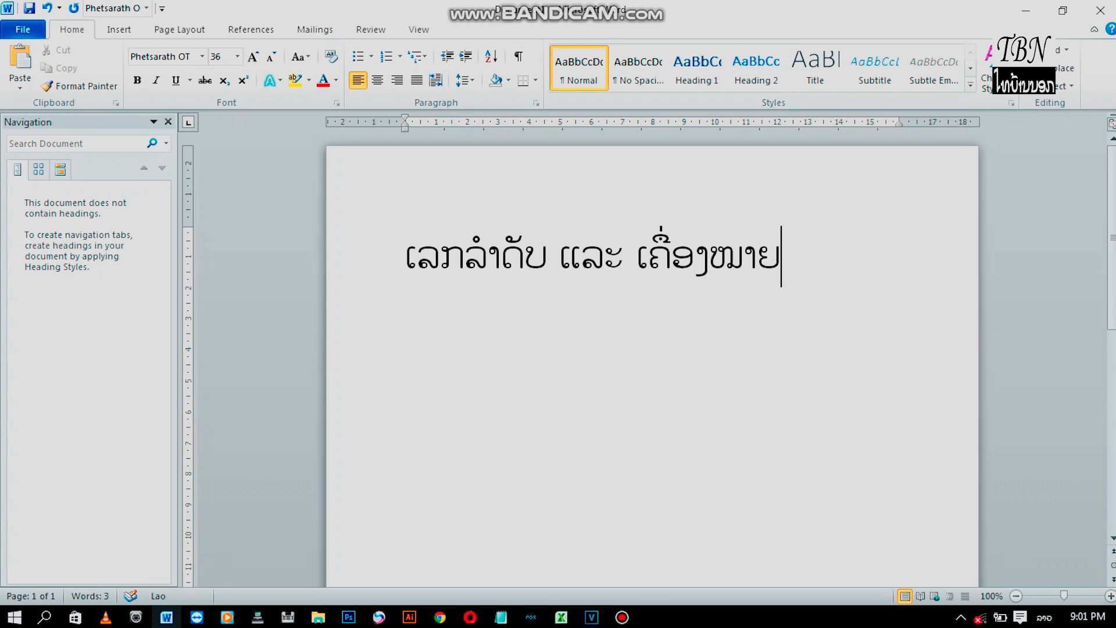
- Insert three blank lines above the text line to move it down the page
click(413, 247)
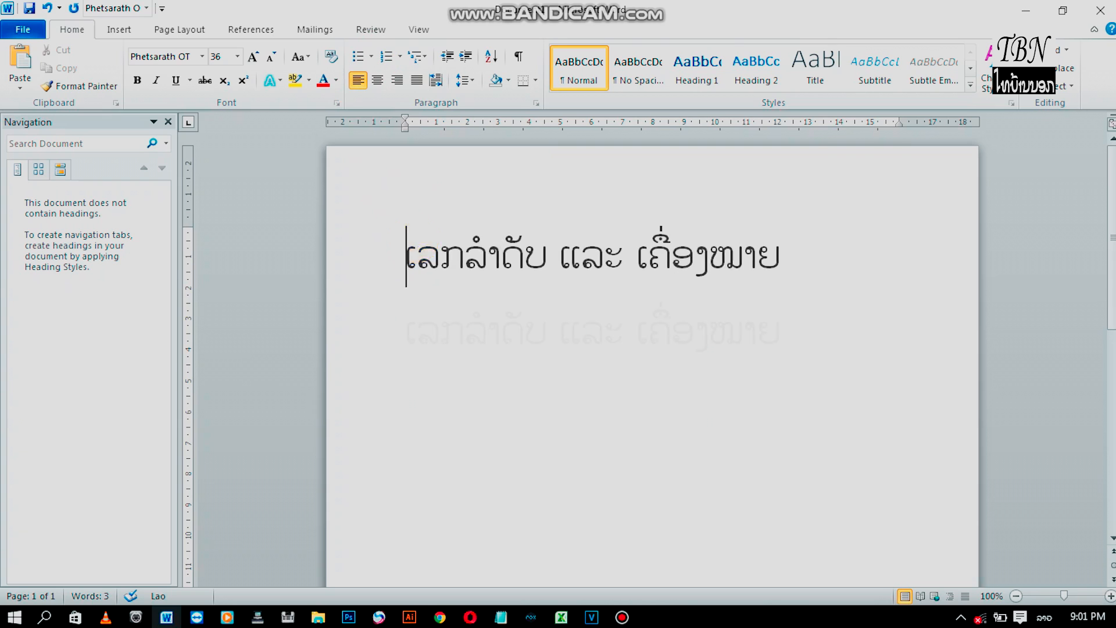
key(Return)
key(Return)
key(Return)
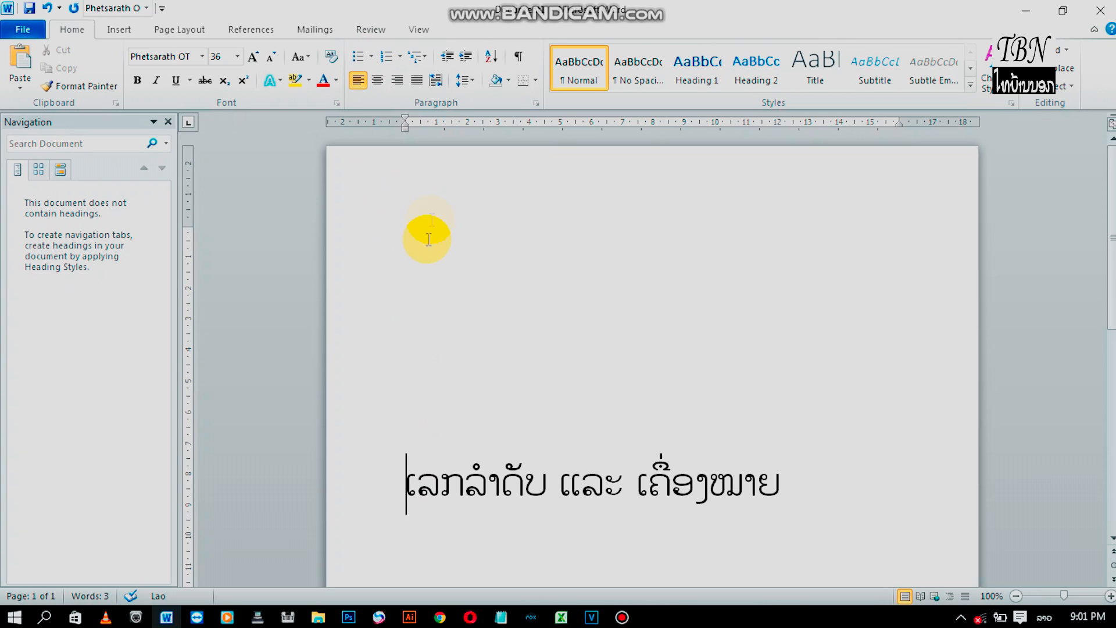
- Apply the arrowhead bullet to the text line, and change it to the check mark bullet
click(372, 57)
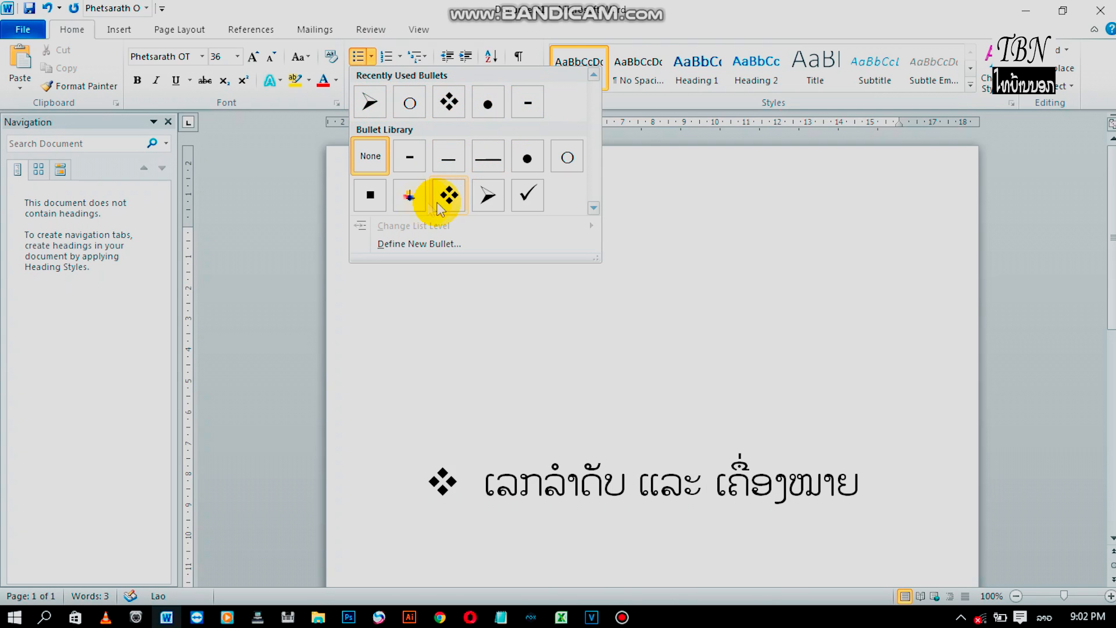
click(487, 196)
click(438, 482)
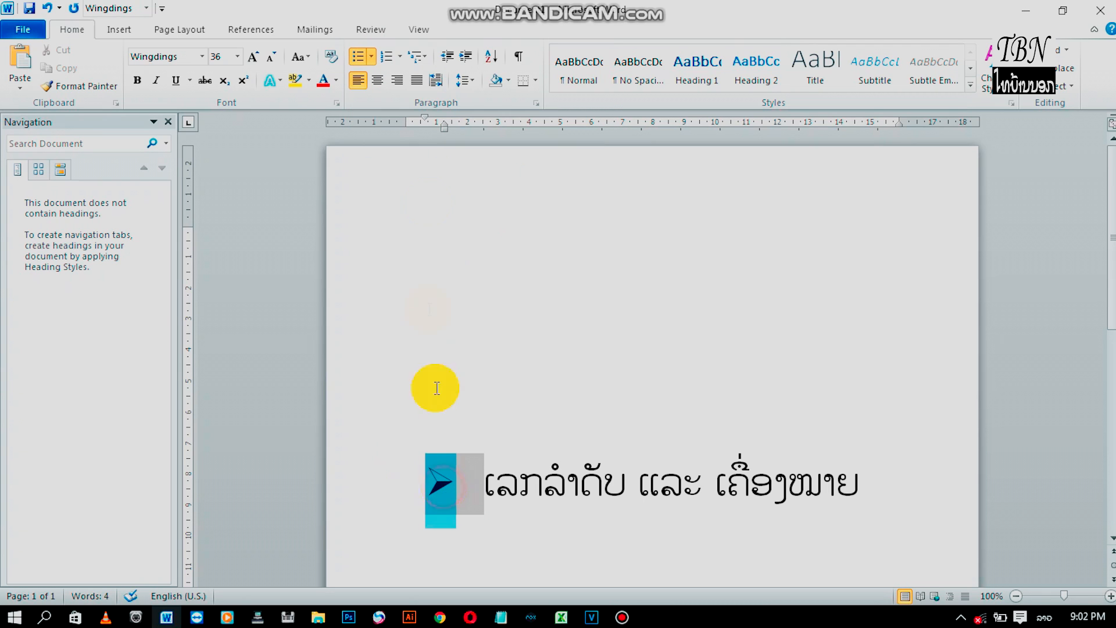
click(372, 57)
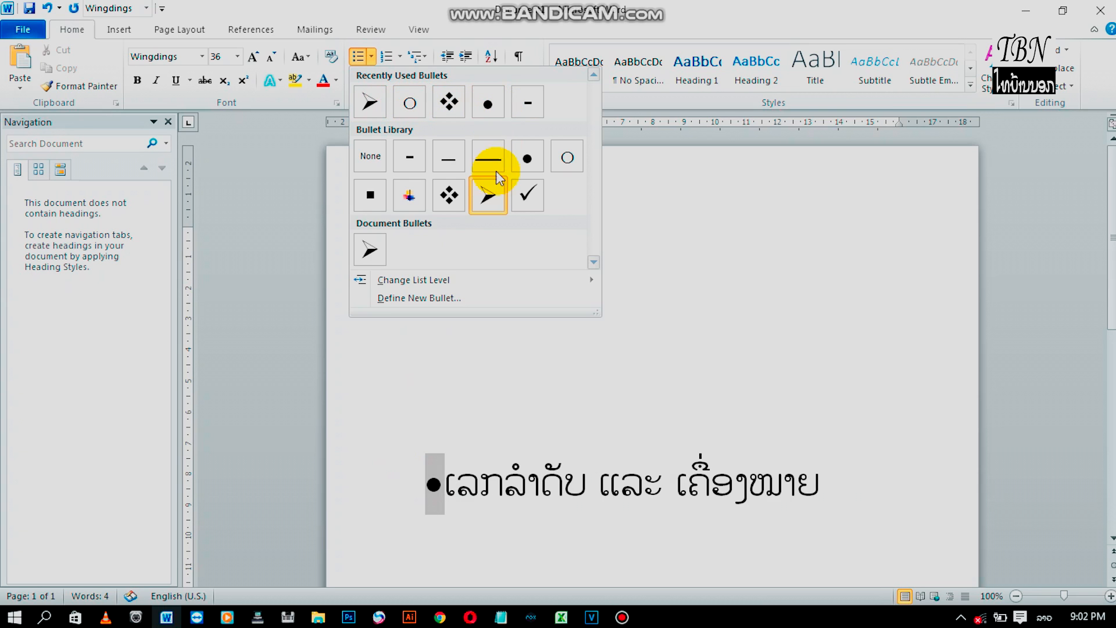
click(518, 197)
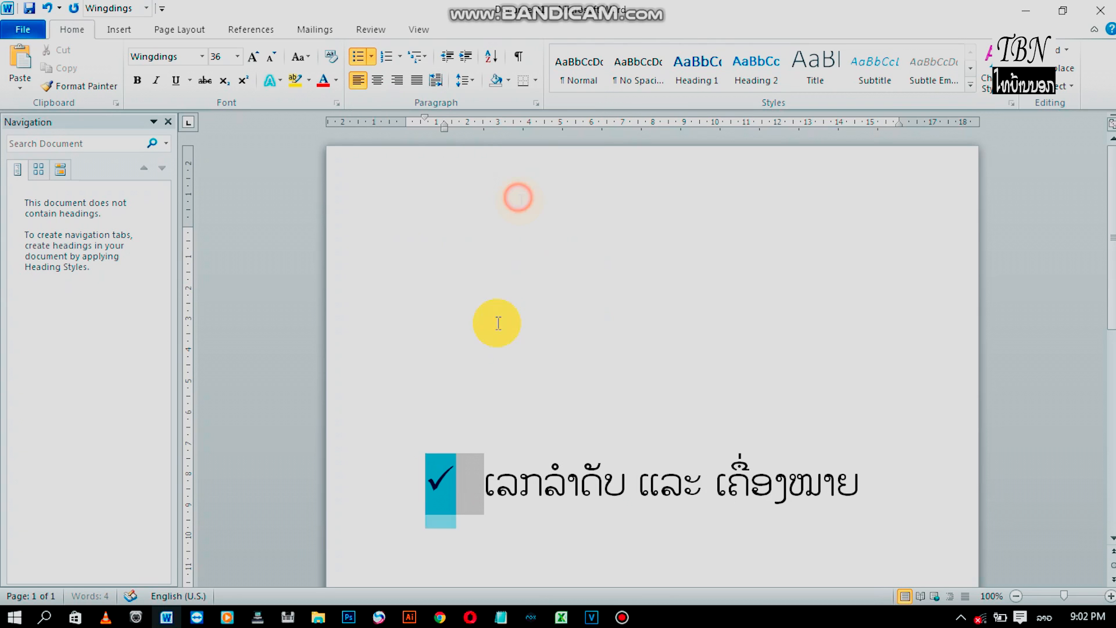
click(481, 487)
- Change the check mark bullet of the text line to the solid round bullet
click(441, 481)
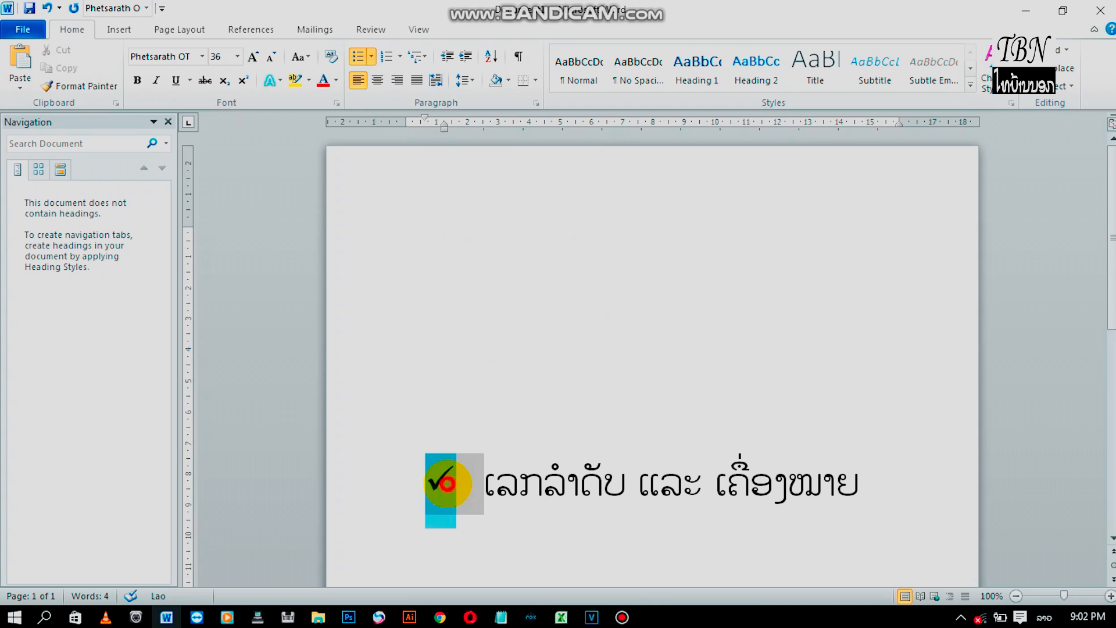
click(511, 486)
click(441, 479)
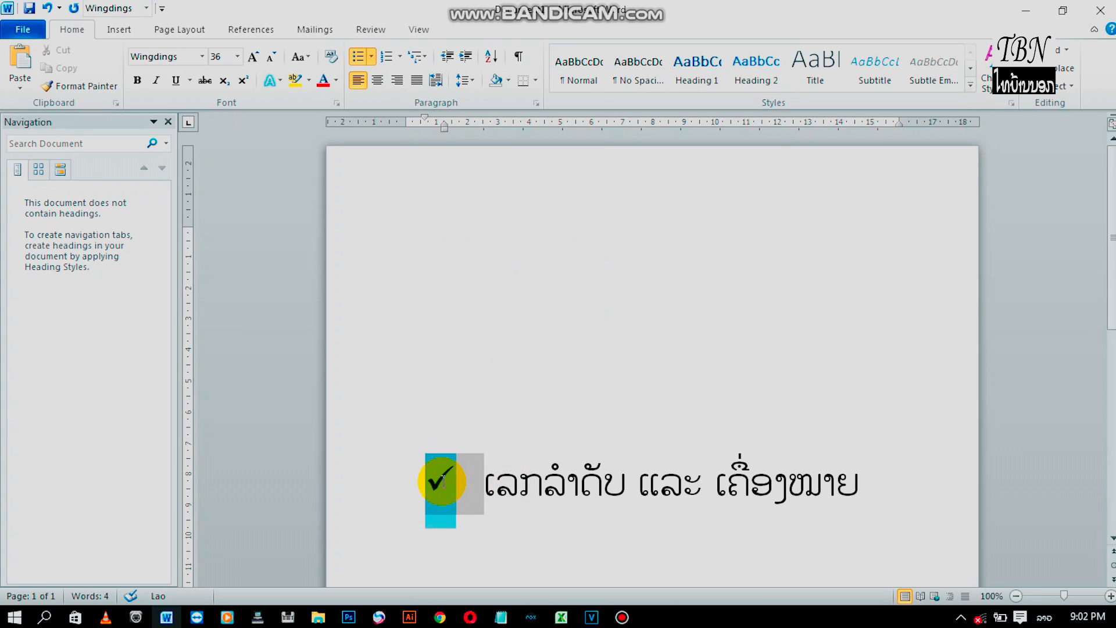
click(512, 486)
click(445, 482)
click(371, 56)
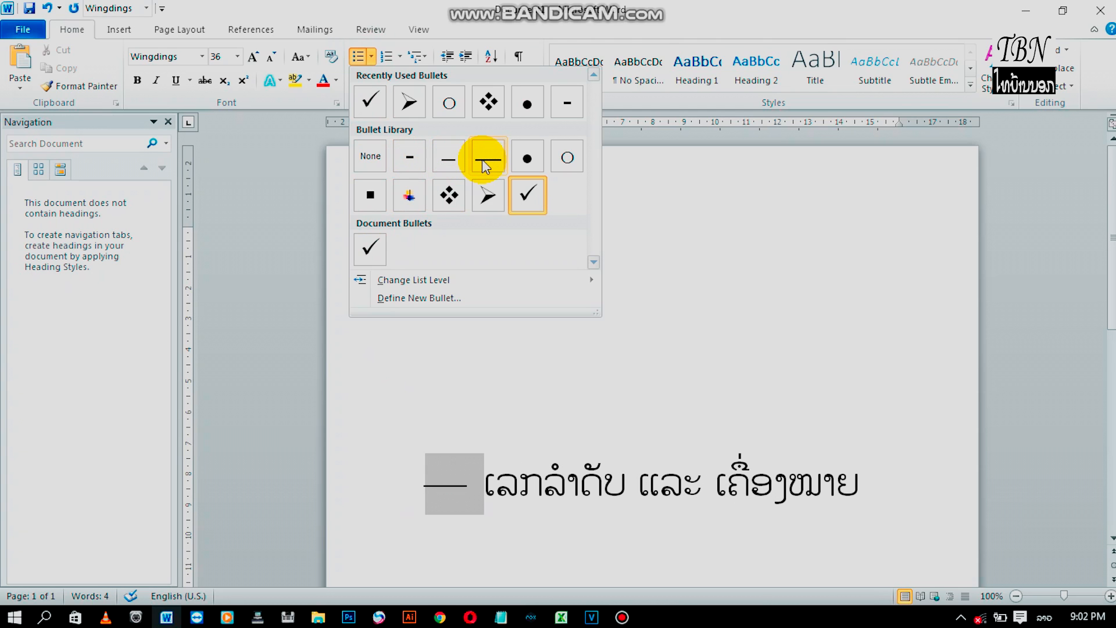
click(528, 158)
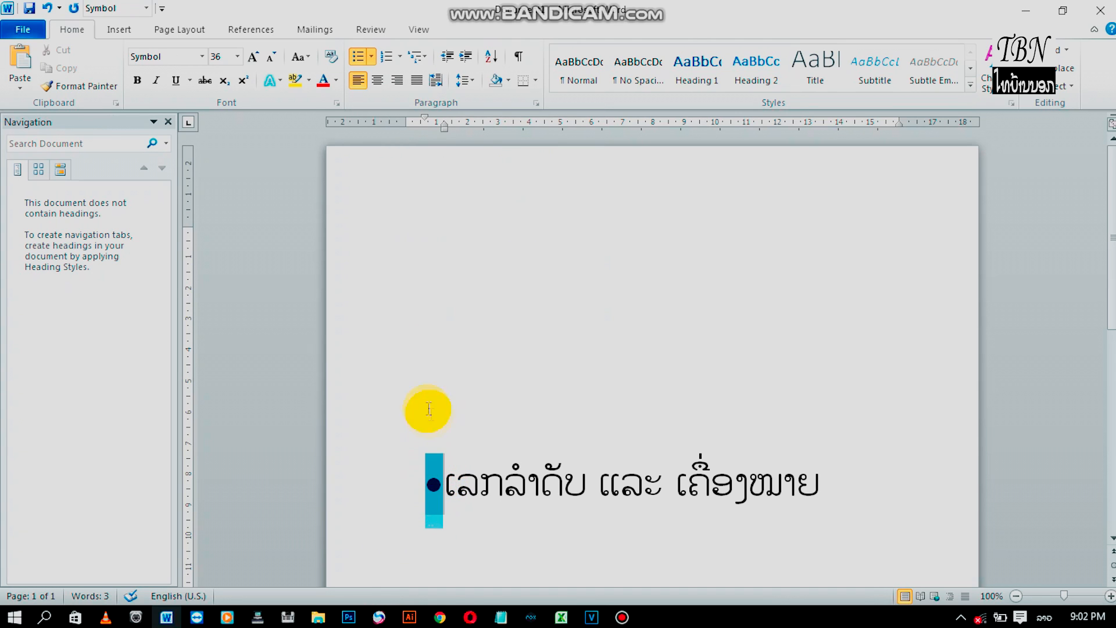
- Number the text line in the plain 1, 2, 3 format and add a second item with the sample text "ກກເ້ະິພເ່"
click(400, 57)
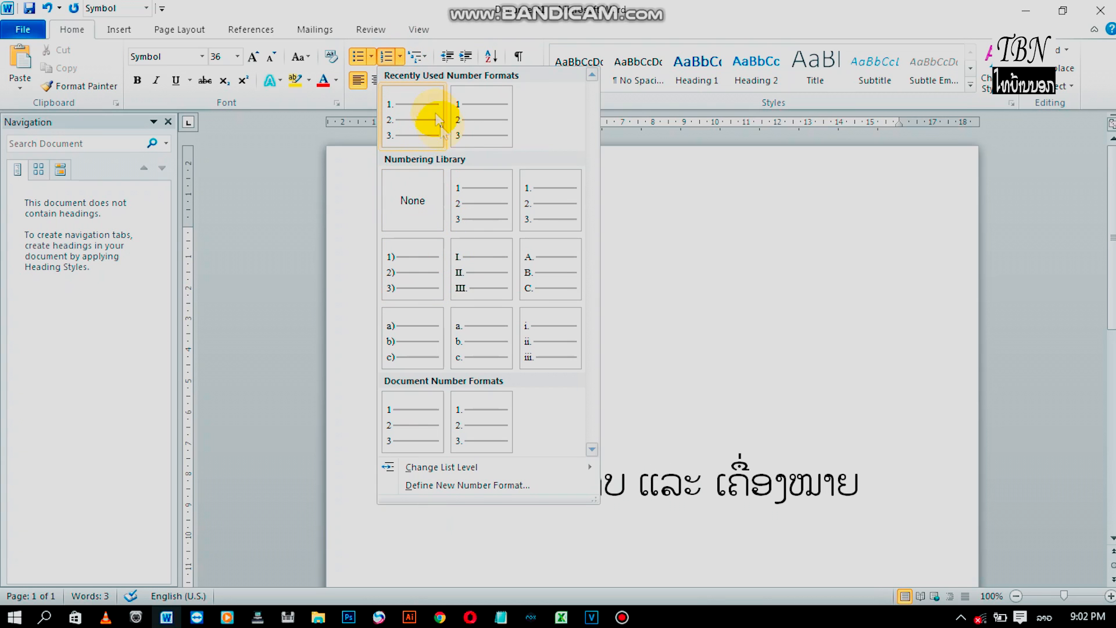
click(482, 219)
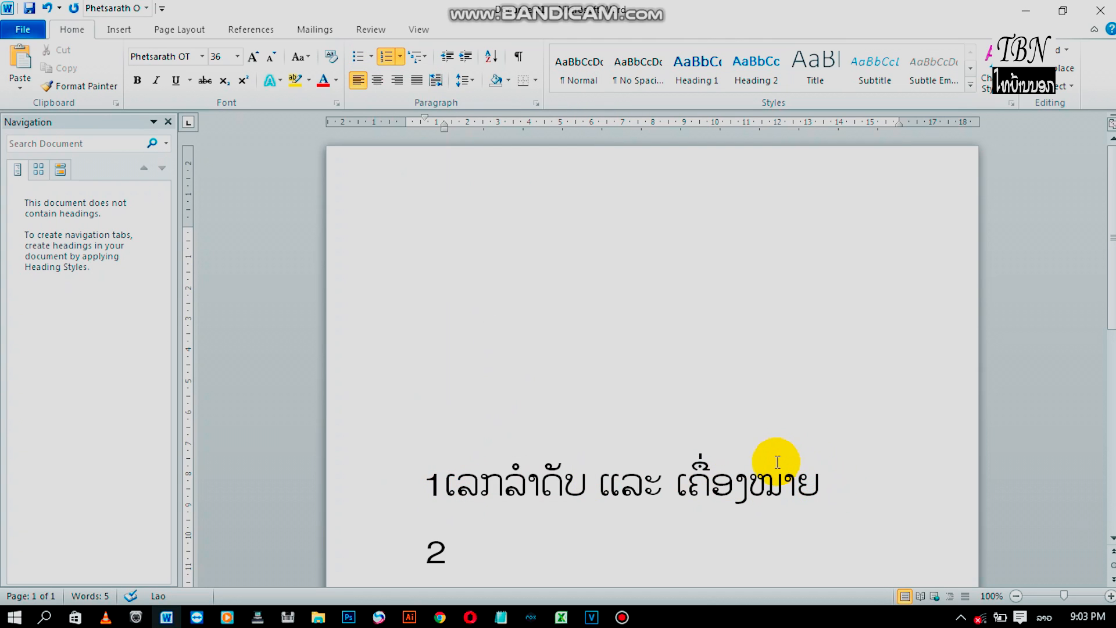
text(ກກເ້ະິພເ່)
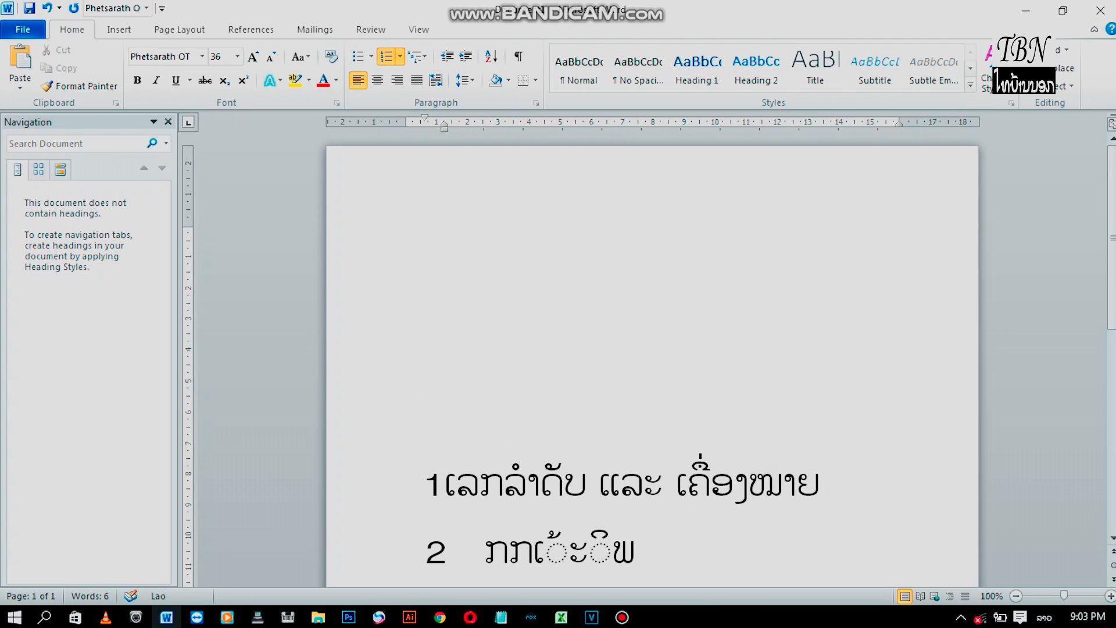
- Change the numbering of both list items to the 1. 2. 3. format, followed by the 1) 2) 3) format
click(435, 488)
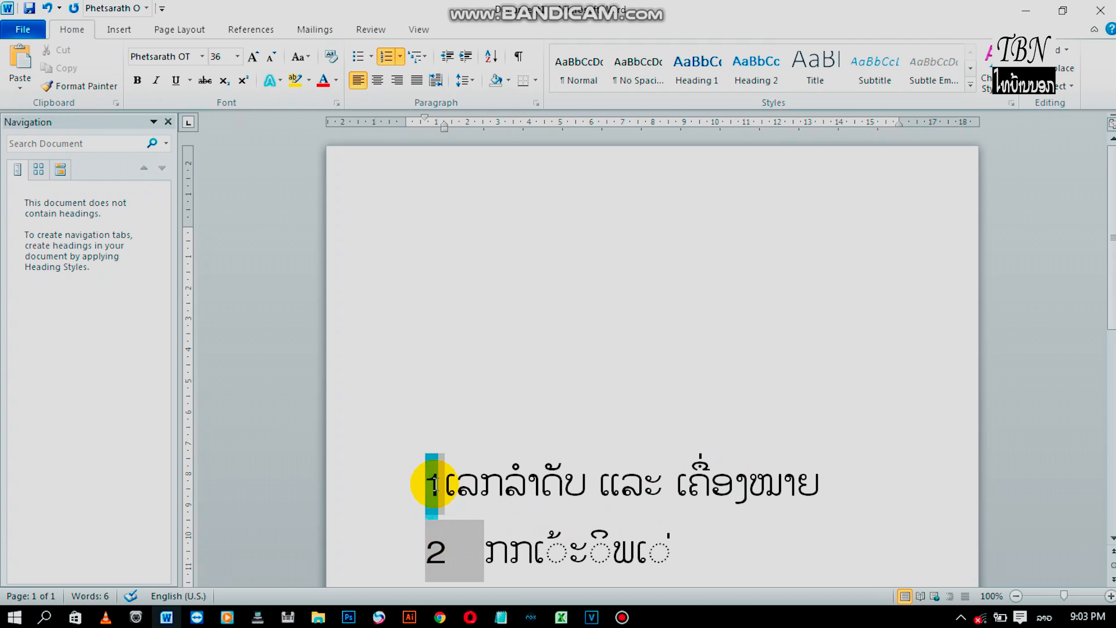
click(400, 57)
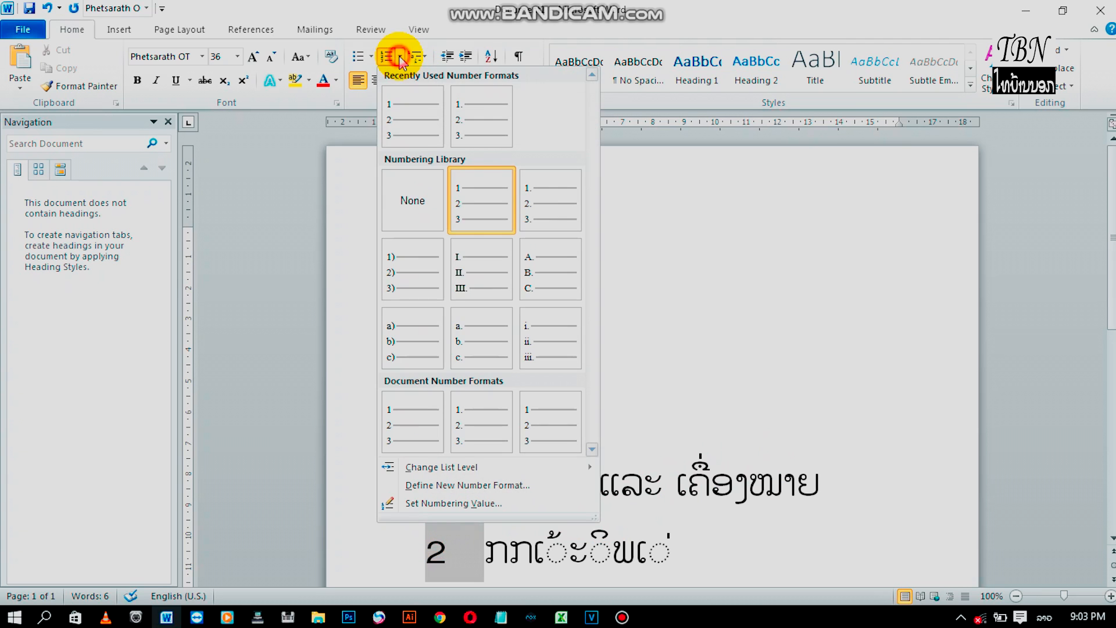
click(544, 221)
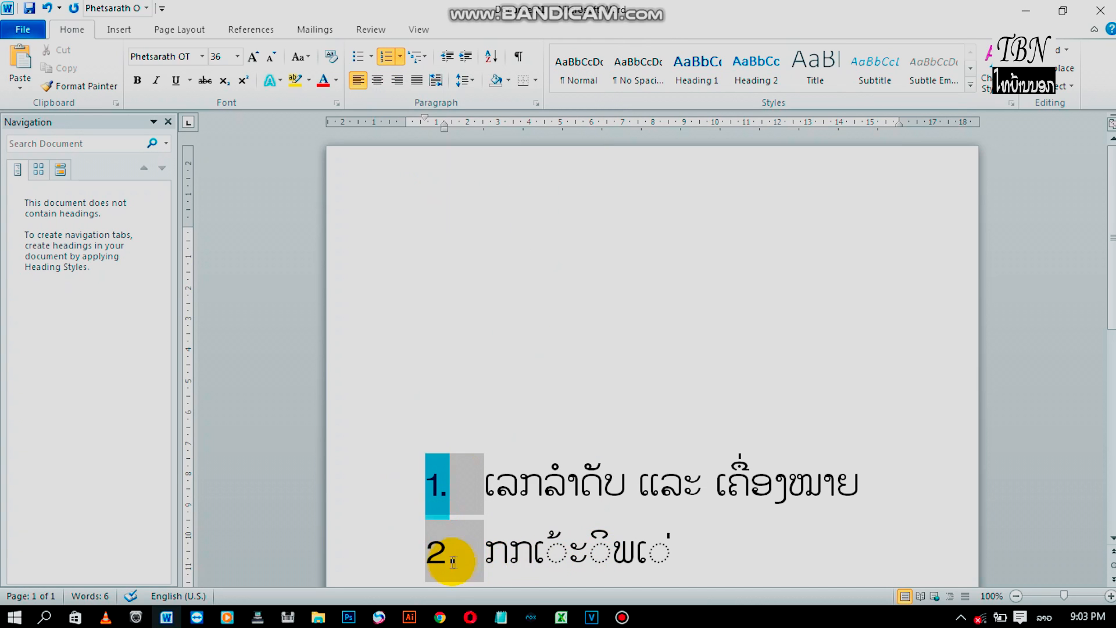
click(401, 58)
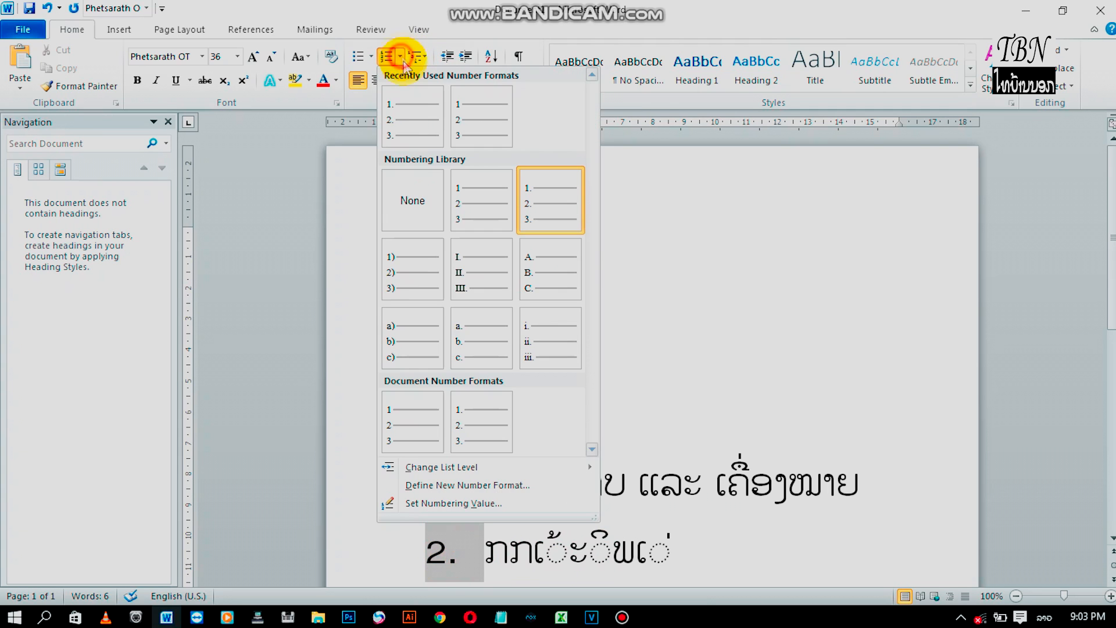
click(395, 284)
- Change the list numbering to Roman numerals I. II. III., followed by the a) b) c) letter format
click(445, 488)
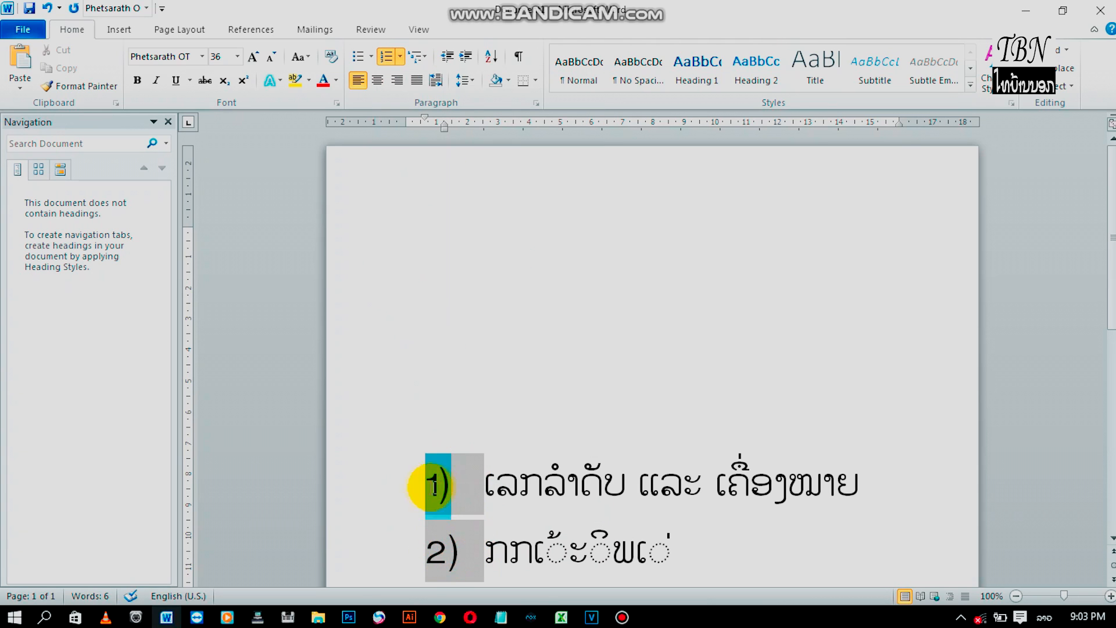
click(401, 57)
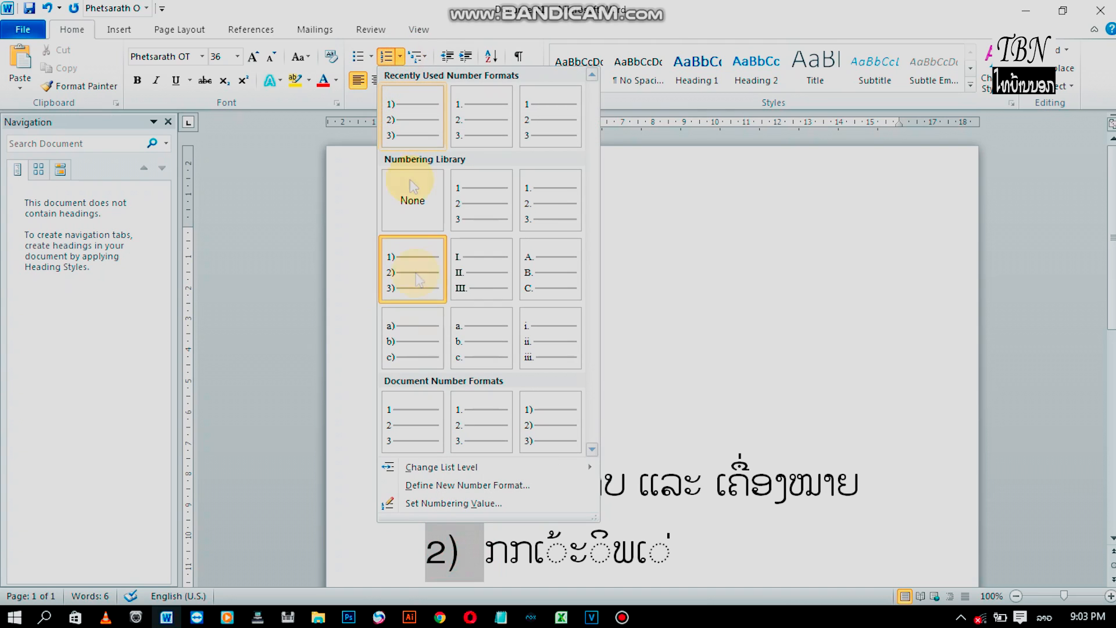
click(465, 286)
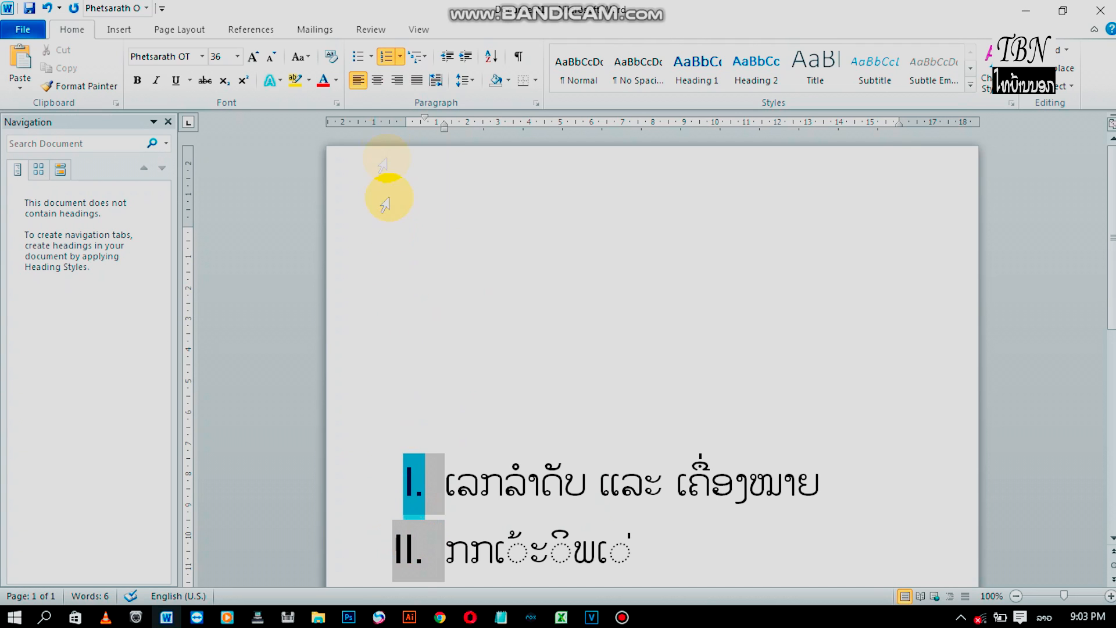
click(400, 57)
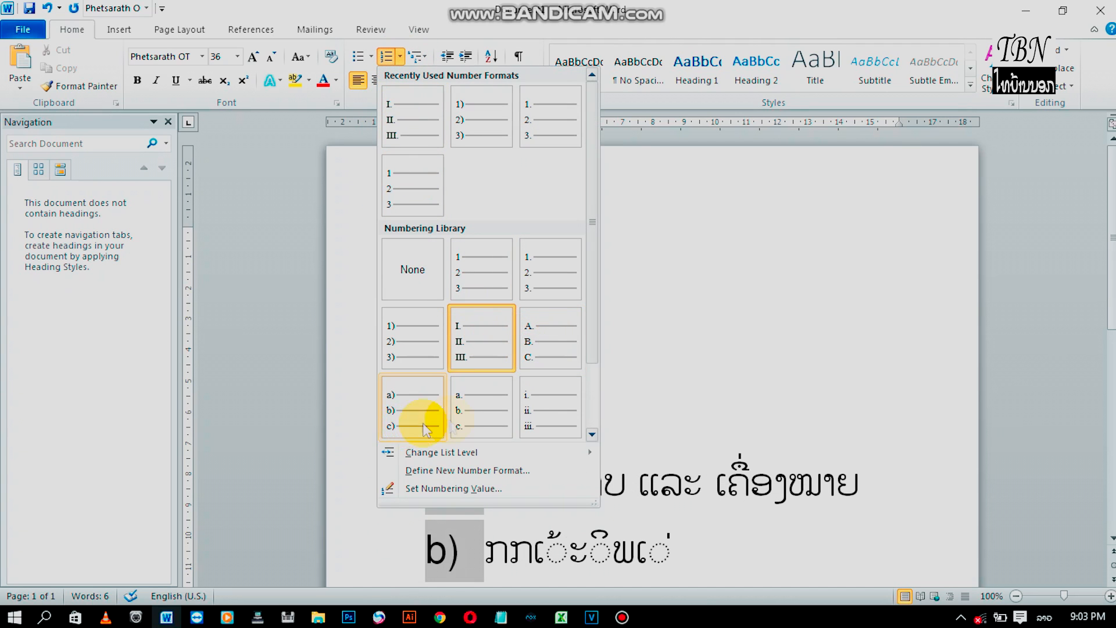
click(404, 414)
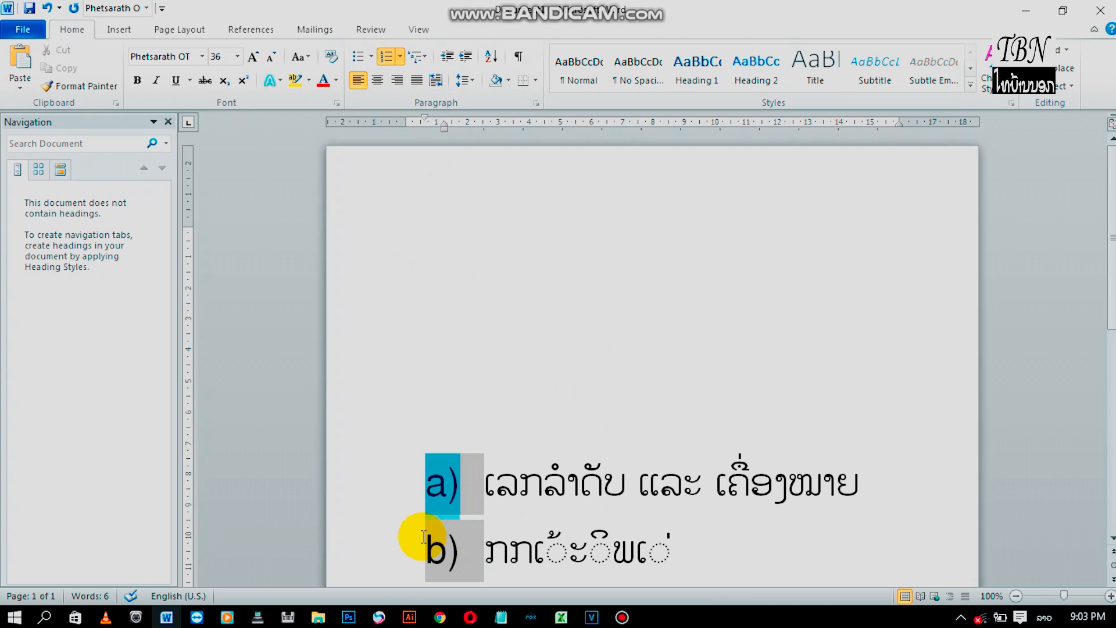
- Apply the 1) a) i) multilevel format to the list, and replace it with the four-diamond, arrowhead and square bullet multilevel format
click(429, 58)
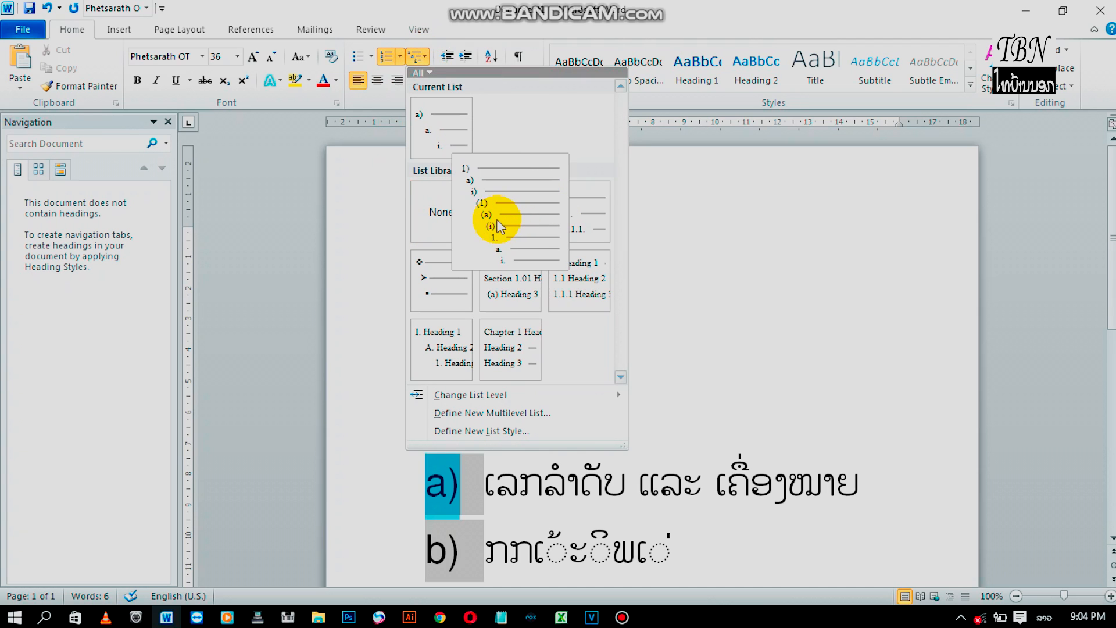
click(537, 221)
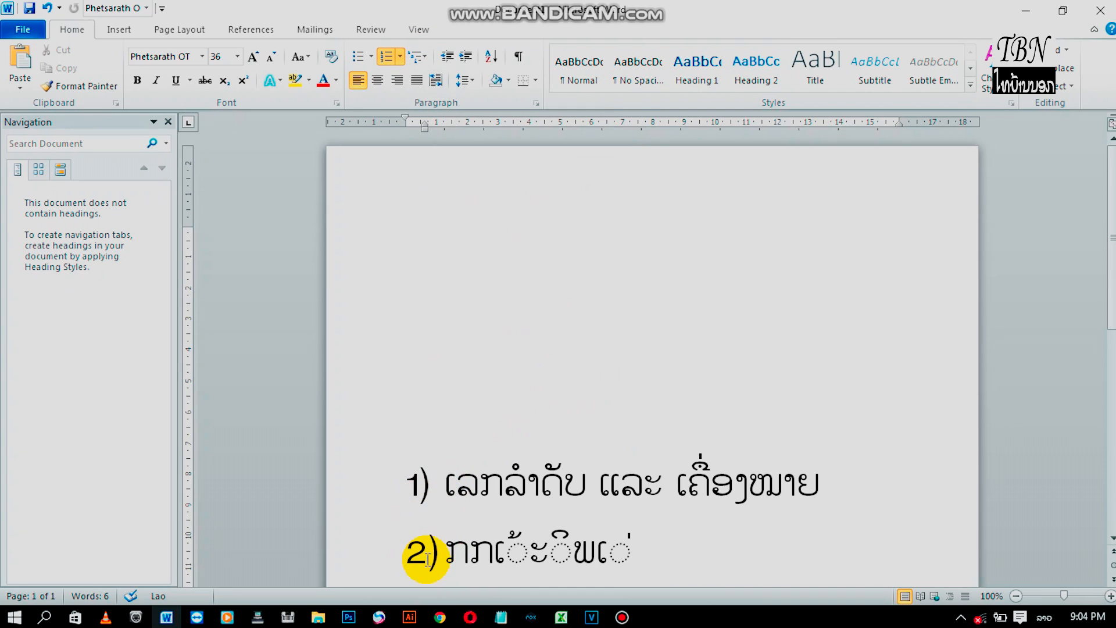
click(400, 56)
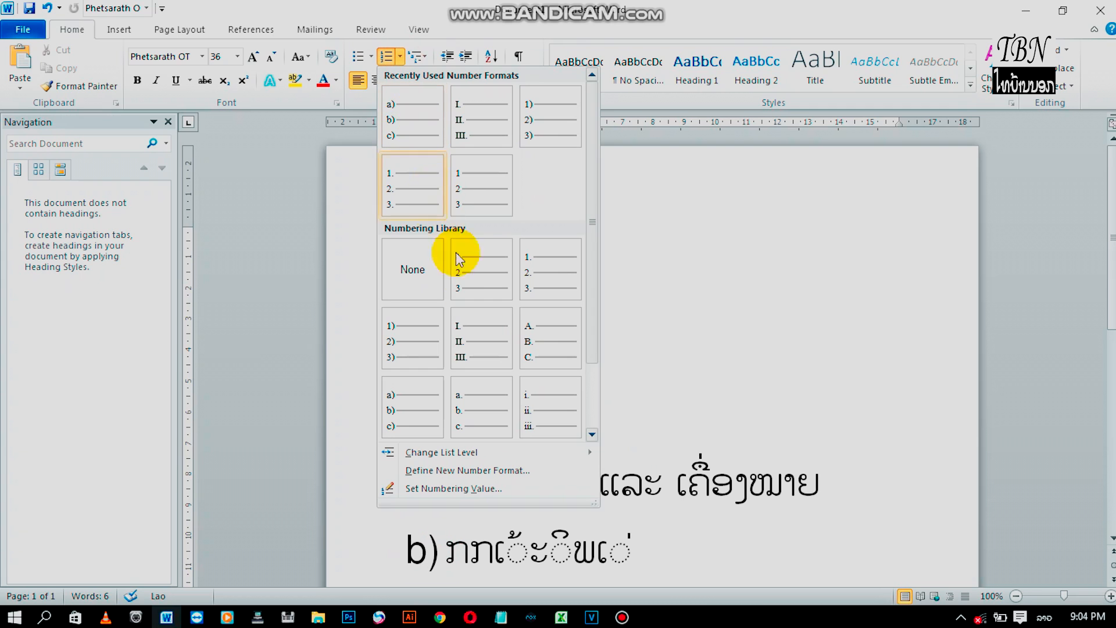
click(431, 60)
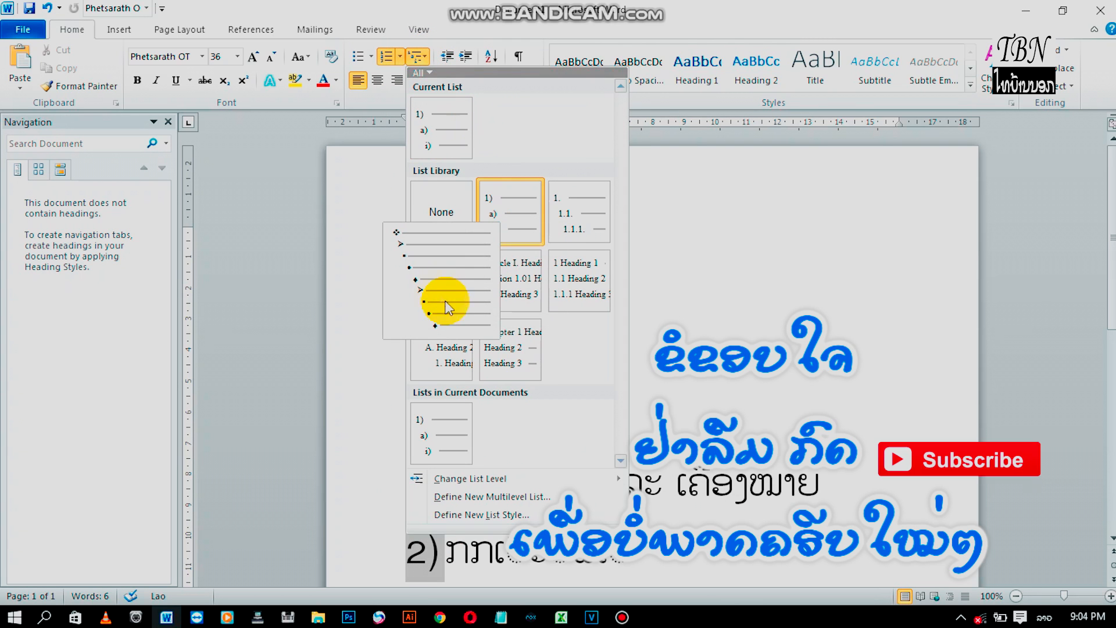
click(450, 305)
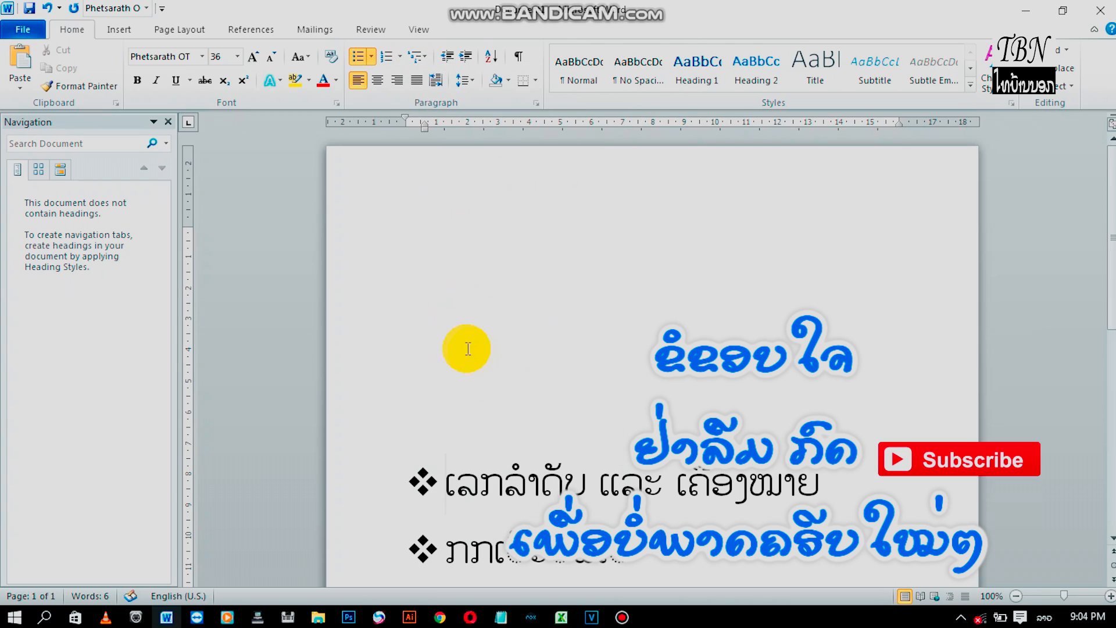
- Preview the Article/Section heading, 1) a) i) and 1. 1.1. 1.1.1. formats in the multilevel list library
click(428, 60)
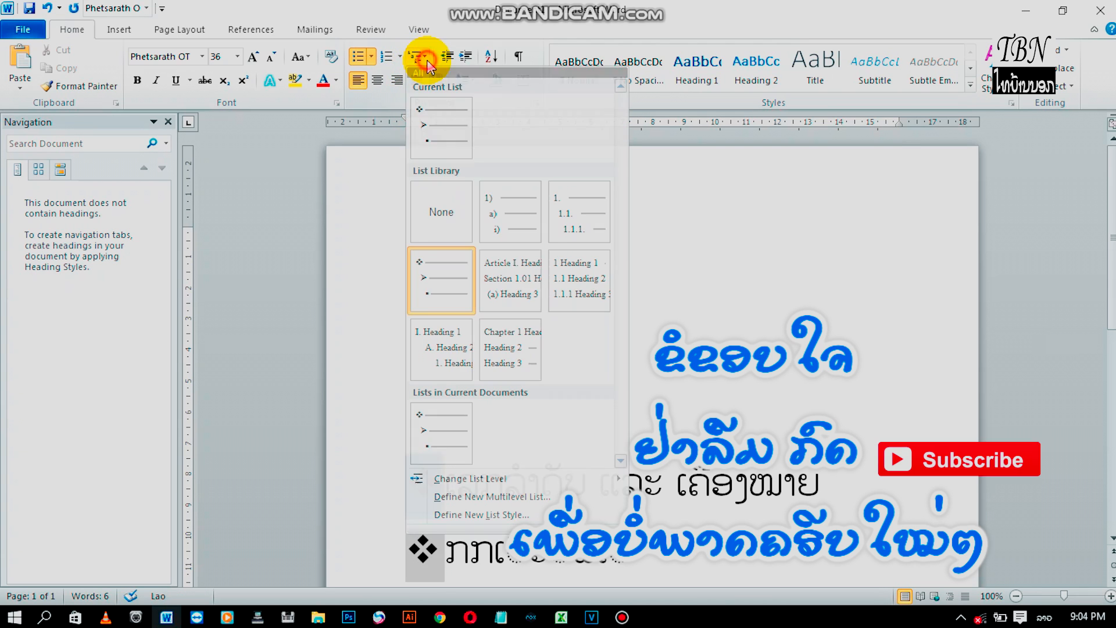
mouse_move(525, 278)
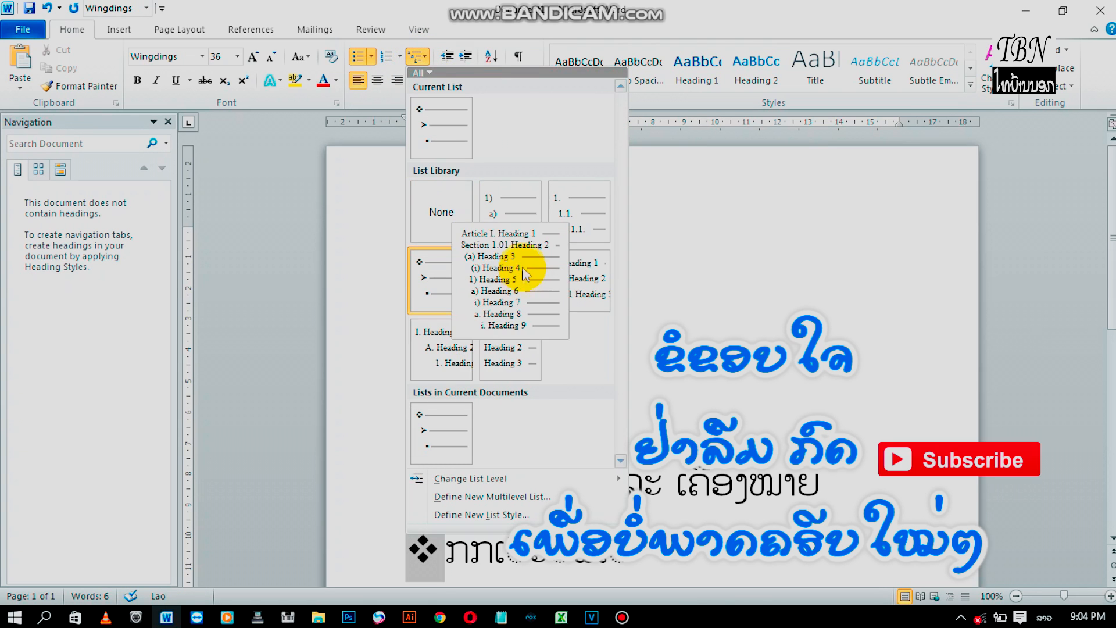
mouse_move(536, 218)
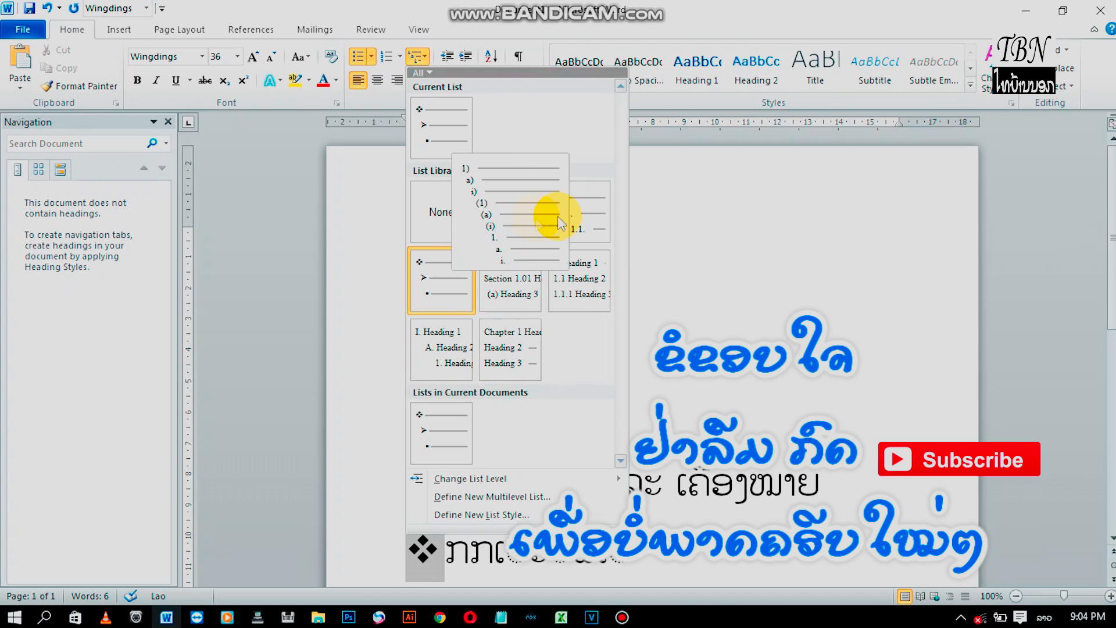
mouse_move(568, 221)
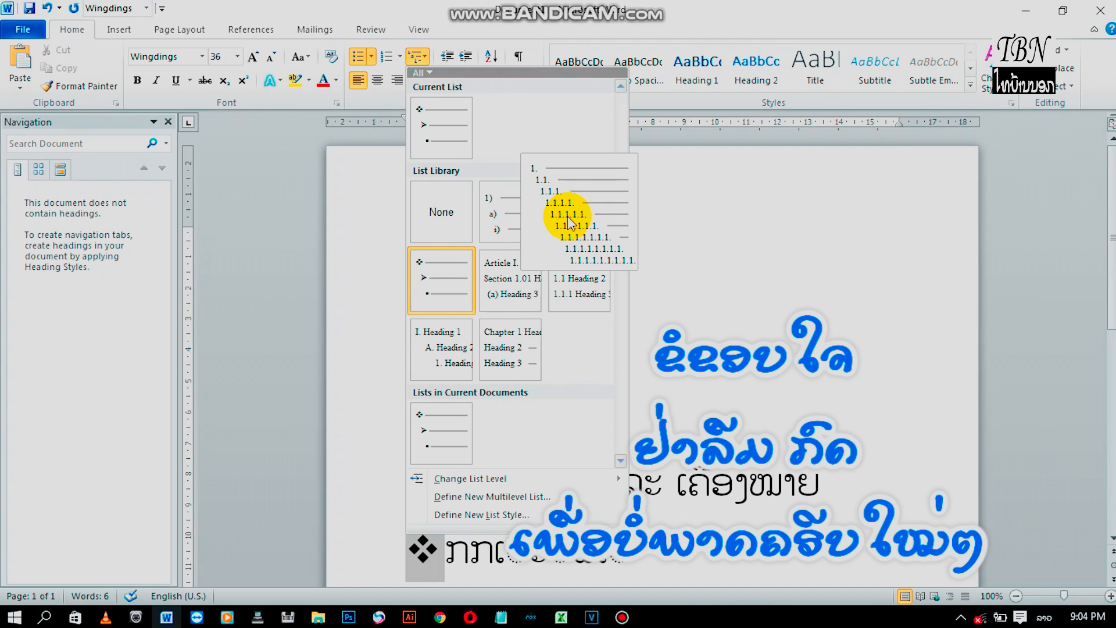